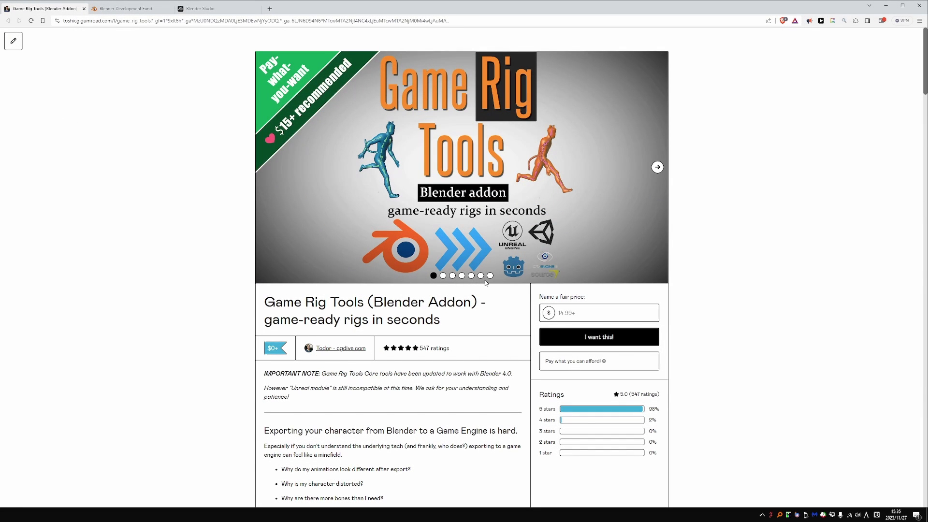
Set the price for the Game Rig Tools add-on to $15 and purchase it.
{"action": "left_click", "coordinate": [587, 313]}
{"action": "type", "text": "15"}
{"action": "left_click", "coordinate": [586, 336]}
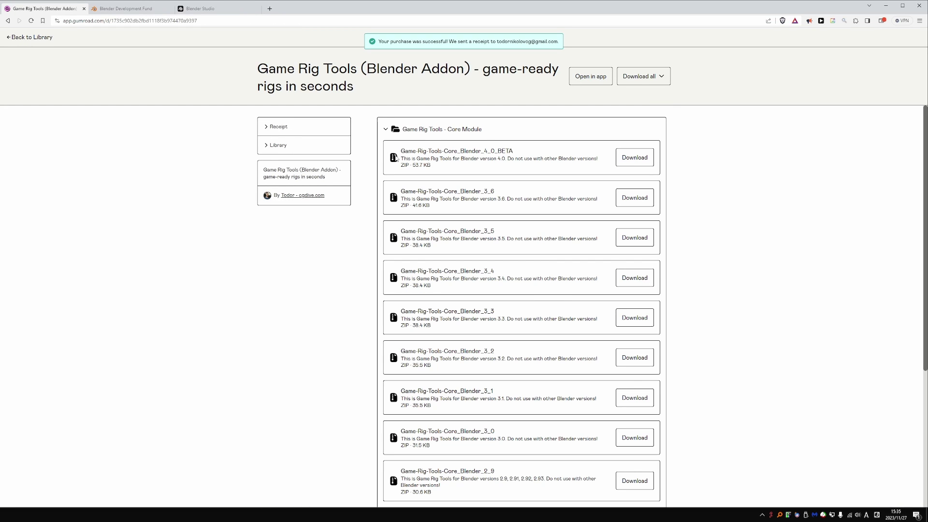
Download the Game-Rig-Tools-Core_Blender_4_0_BETA archive and switch to Blender.
{"action": "left_click_drag", "start_coordinate": [401, 151], "coordinate": [520, 158]}
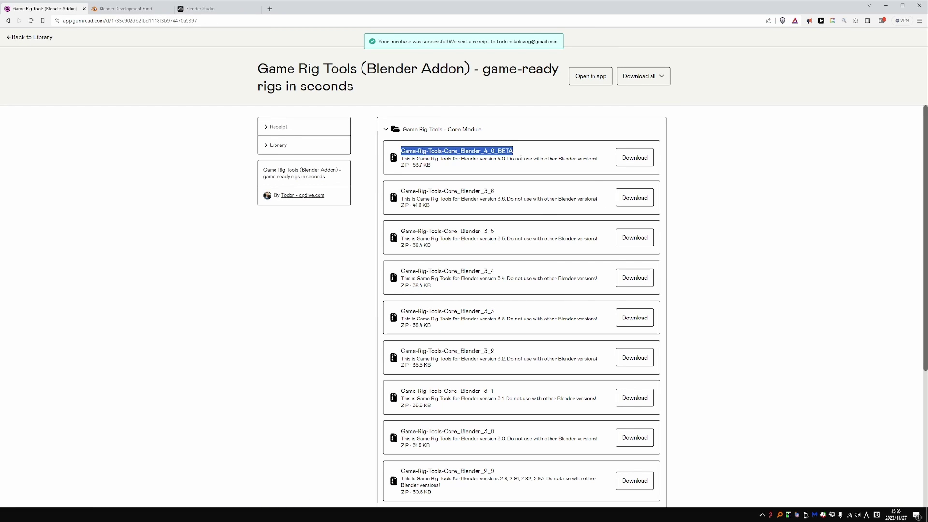
{"action": "left_click", "coordinate": [631, 164]}
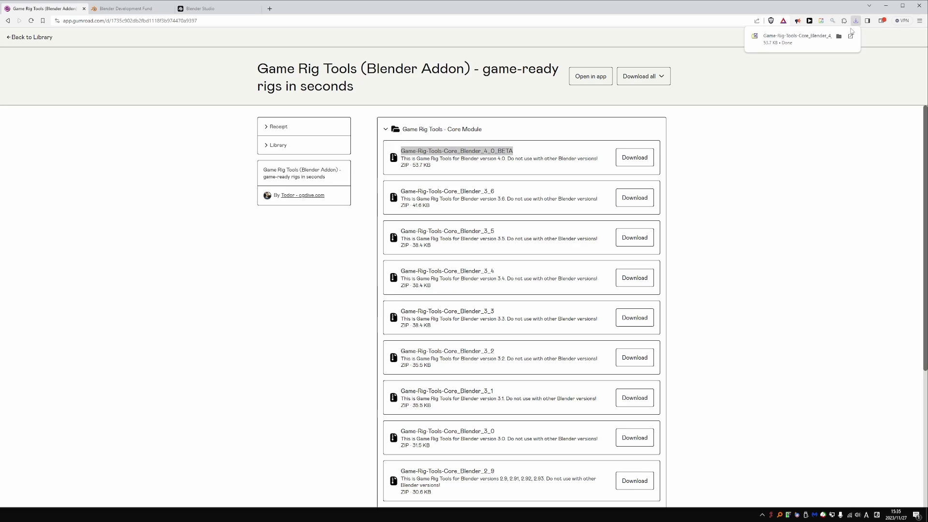
{"action": "left_click", "coordinate": [886, 5]}
Install the Game-Rig-Tools-Core_Blender_4_0_BETA.zip add-on from the GameRigTools-Core folder through the add-on preferences.
{"action": "left_click", "coordinate": [36, 16]}
{"action": "left_click", "coordinate": [37, 124]}
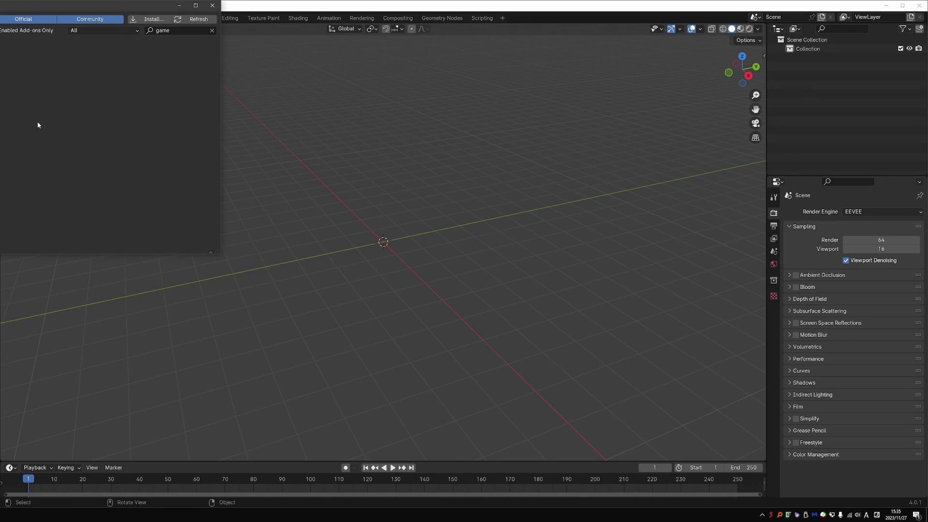
{"action": "left_click", "coordinate": [401, 56]}
{"action": "double_click", "coordinate": [202, 69]}
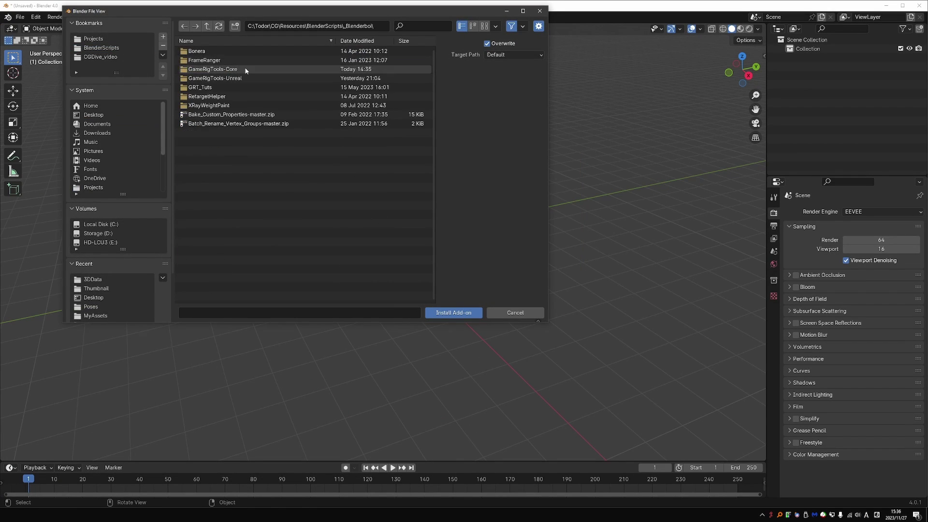
{"action": "double_click", "coordinate": [213, 69]}
{"action": "double_click", "coordinate": [218, 60]}
{"action": "left_click", "coordinate": [451, 42]}
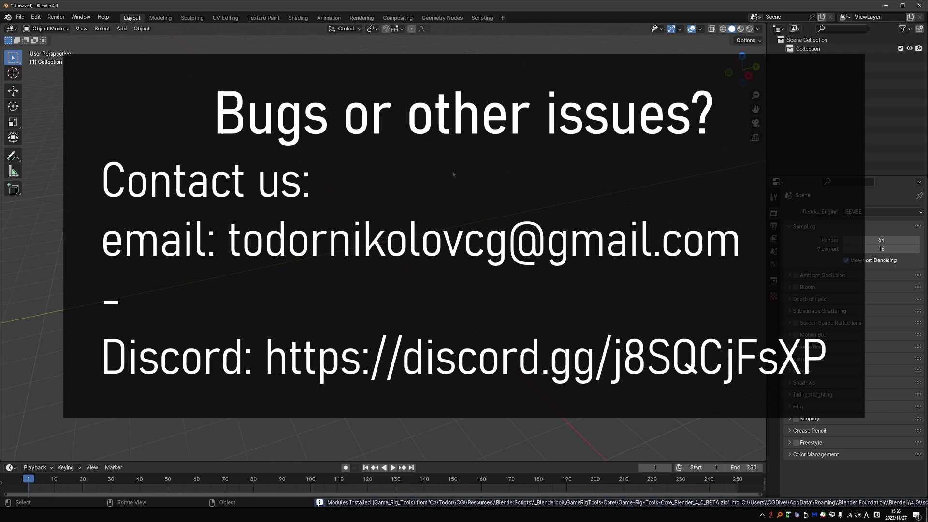
Add a Rigify metarig to the scene and generate its control rig.
{"action": "key", "text": "shift+a"}
{"action": "left_click", "coordinate": [514, 314]}
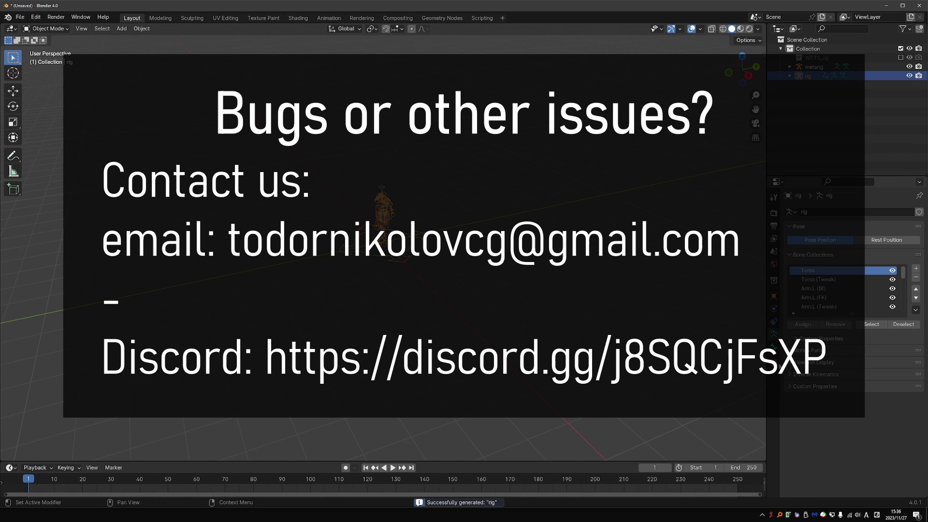
Hide the metarig and generate a game rig from the control rig with Game Rig Tools.
{"action": "left_click", "coordinate": [909, 67]}
{"action": "key", "text": "n"}
{"action": "left_click", "coordinate": [710, 125]}
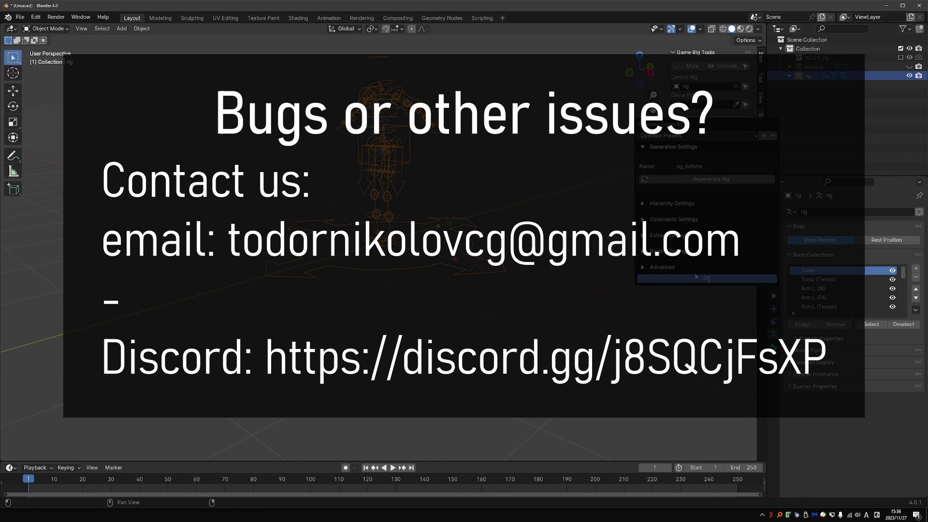
{"action": "left_click", "coordinate": [402, 278]}
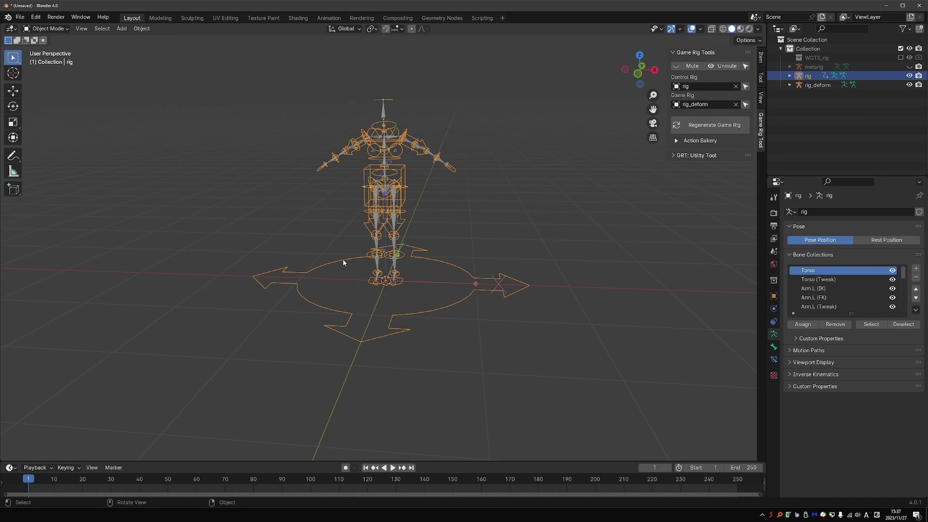
Switch back to the browser and examine which Blender versions the Core Module downloads cover, including the 2.9 and 4.0 BETA entries.
{"action": "left_click", "coordinate": [36, 17]}
{"action": "left_click", "coordinate": [48, 134]}
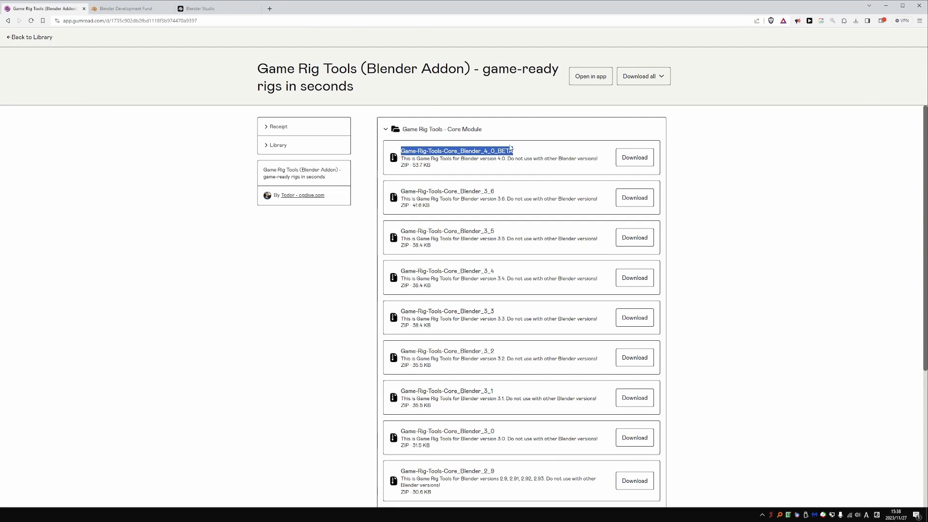
{"action": "left_click", "coordinate": [522, 152]}
{"action": "scroll", "coordinate": [479, 289], "scroll_direction": "down", "scroll_amount": 2}
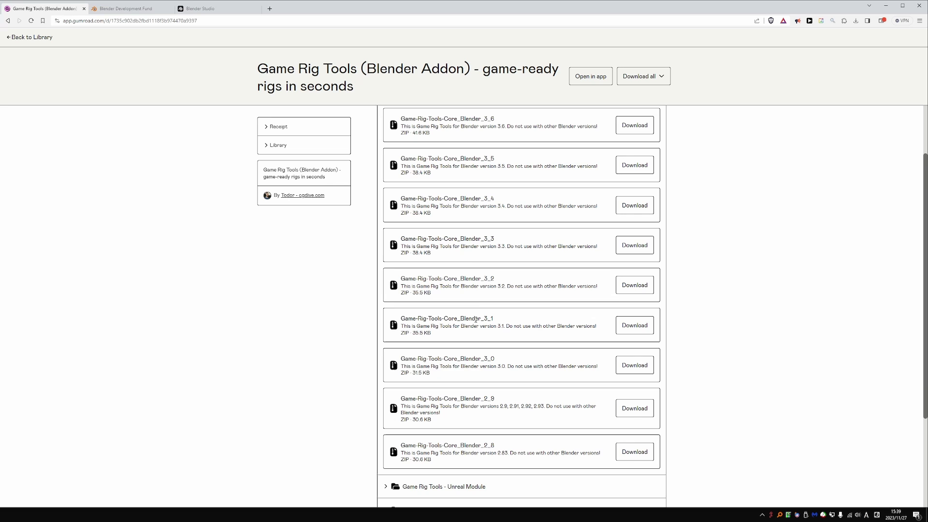
{"action": "scroll", "coordinate": [441, 269], "scroll_direction": "down", "scroll_amount": 2}
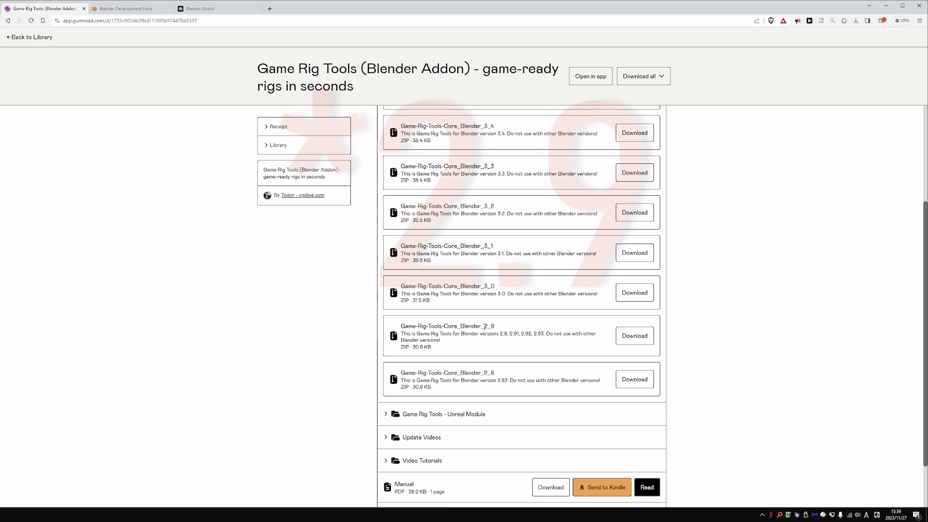
{"action": "triple_click", "coordinate": [485, 326]}
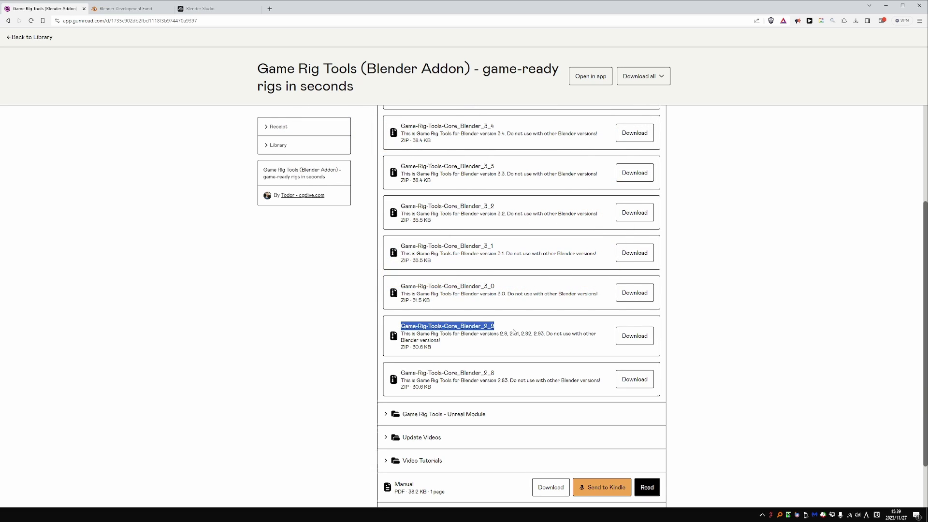
{"action": "scroll", "coordinate": [502, 347], "scroll_direction": "up", "scroll_amount": 3}
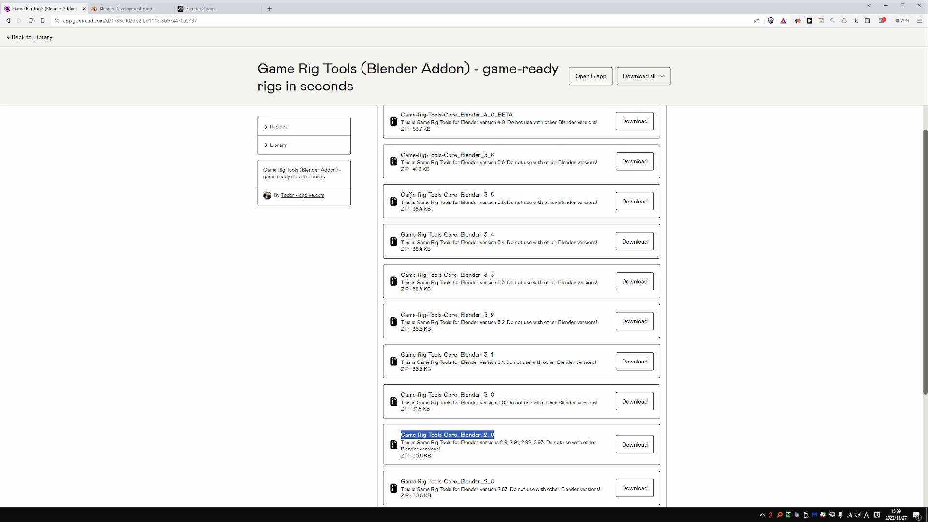
{"action": "mouse_move", "coordinate": [409, 194]}
{"action": "left_mouse_down"}
{"action": "mouse_move", "coordinate": [514, 202]}
{"action": "mouse_move", "coordinate": [409, 195]}
{"action": "left_mouse_up"}
{"action": "scroll", "coordinate": [400, 164], "scroll_direction": "up", "scroll_amount": 1}
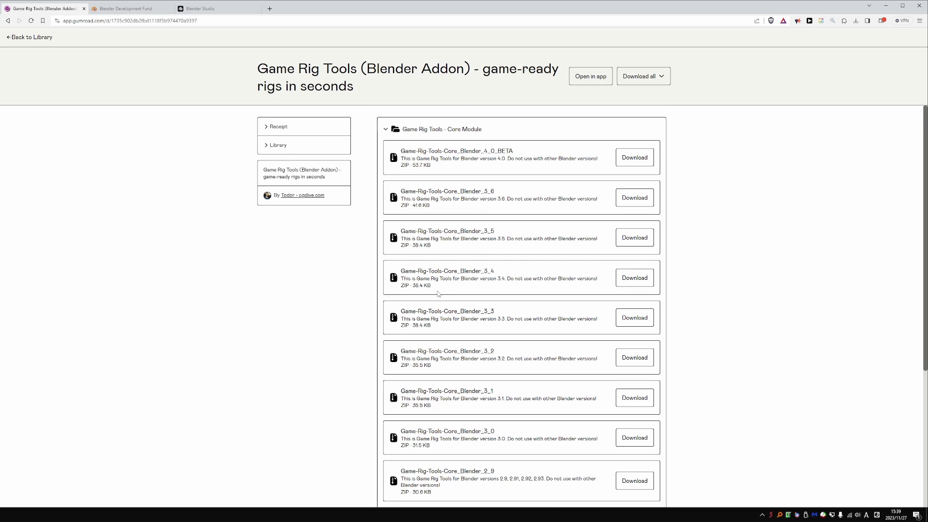
{"action": "left_click_drag", "start_coordinate": [401, 151], "coordinate": [515, 153]}
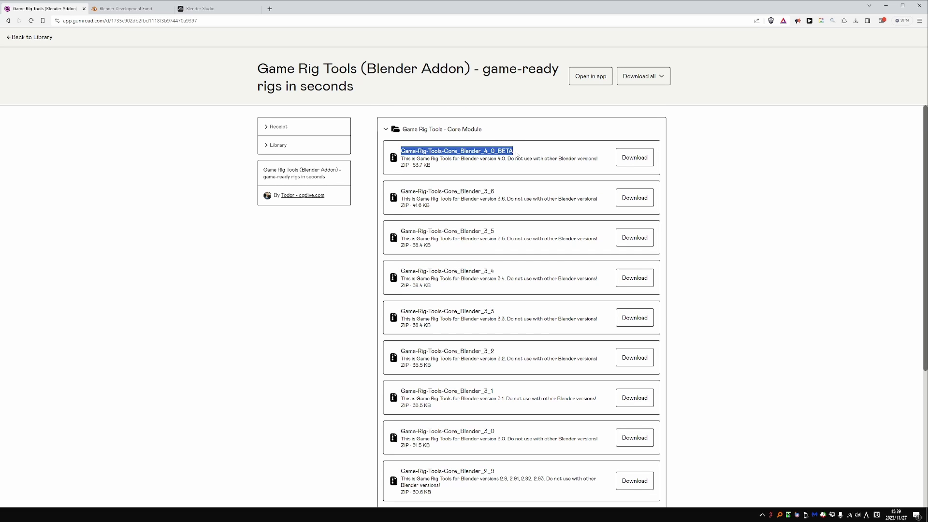
{"action": "left_click", "coordinate": [516, 153]}
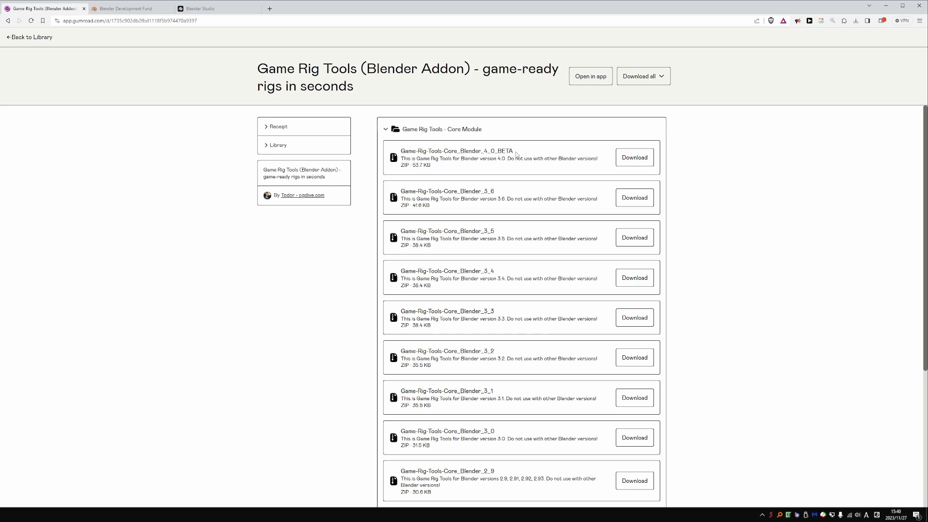
Collapse the Core Module folder and expand the Unreal Module folder to examine its downloads.
{"action": "left_click", "coordinate": [386, 129]}
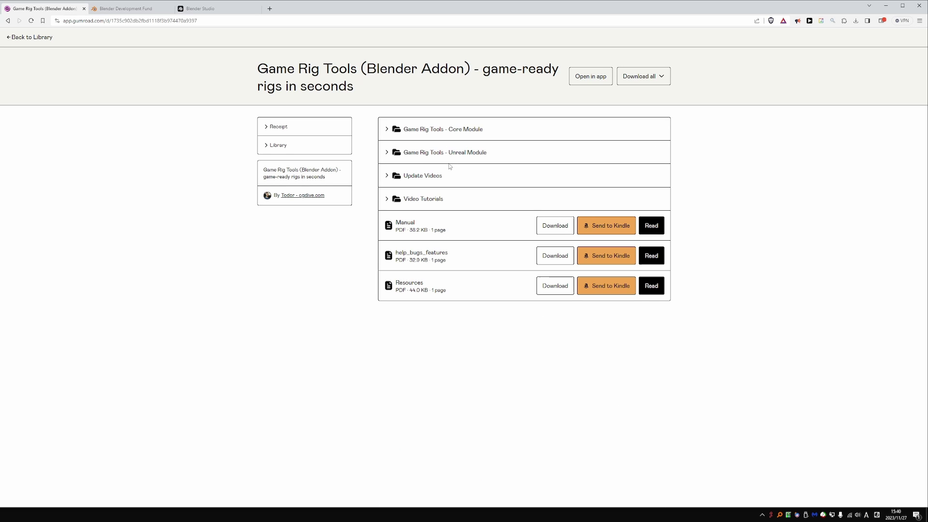
{"action": "left_click", "coordinate": [387, 155]}
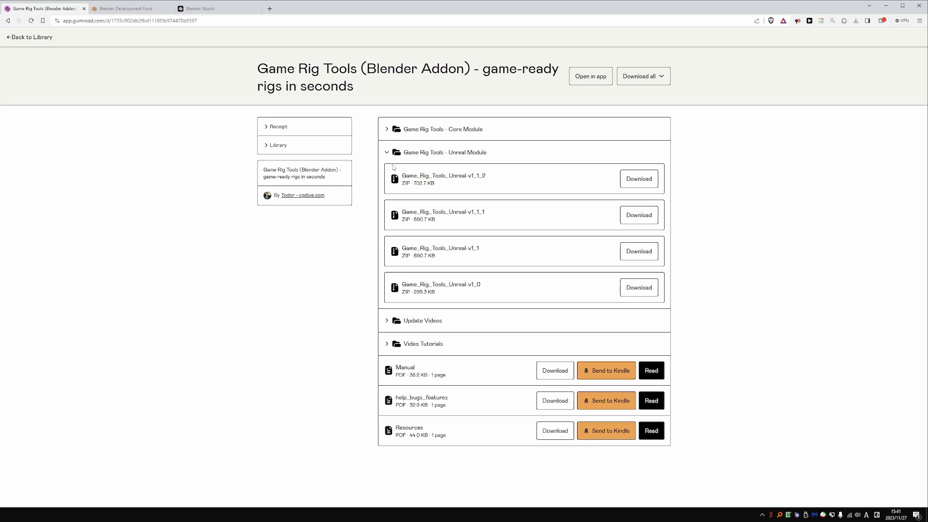
Return to the Game Rig Tools product page and try prices of $0, $5 and $30.
{"action": "key", "text": "alt+Left"}
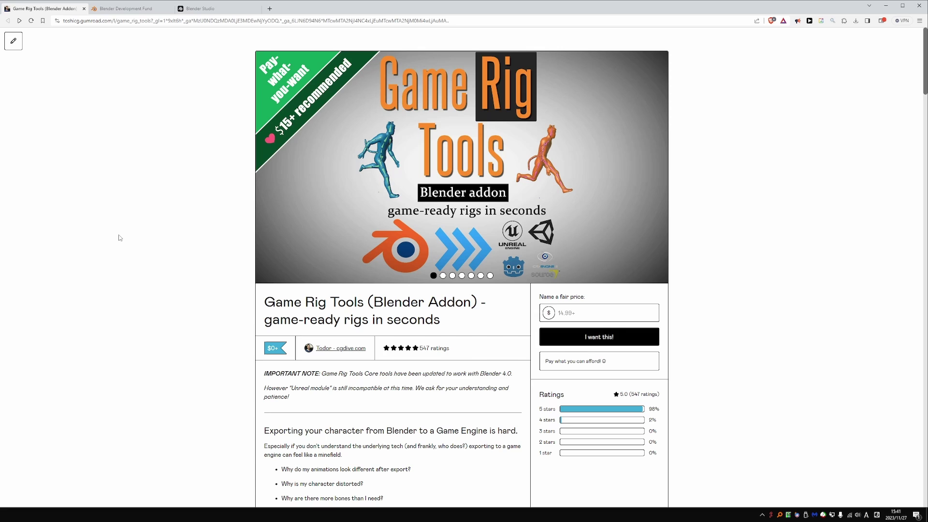
{"action": "left_click", "coordinate": [594, 311]}
{"action": "type", "text": "0"}
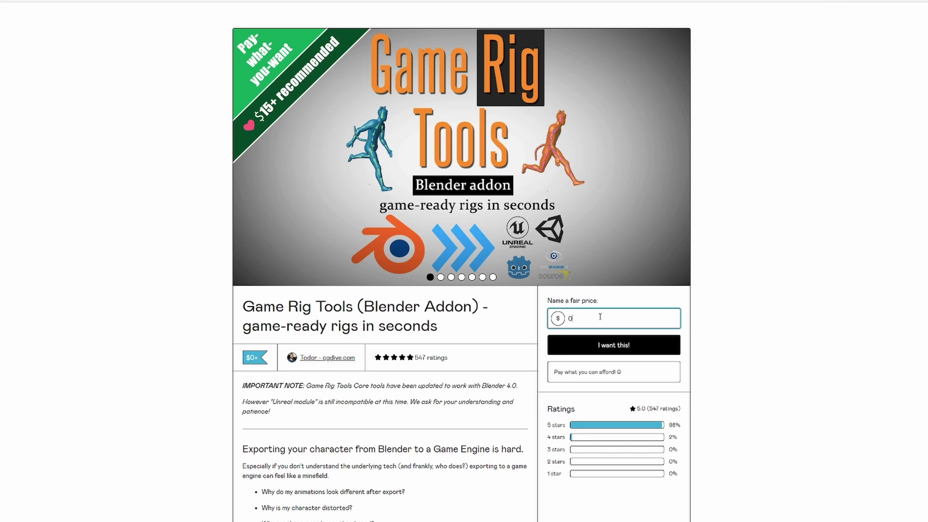
{"action": "key", "text": "BackSpace"}
{"action": "type", "text": "5"}
{"action": "left_click", "coordinate": [554, 312]}
{"action": "type", "text": "30"}
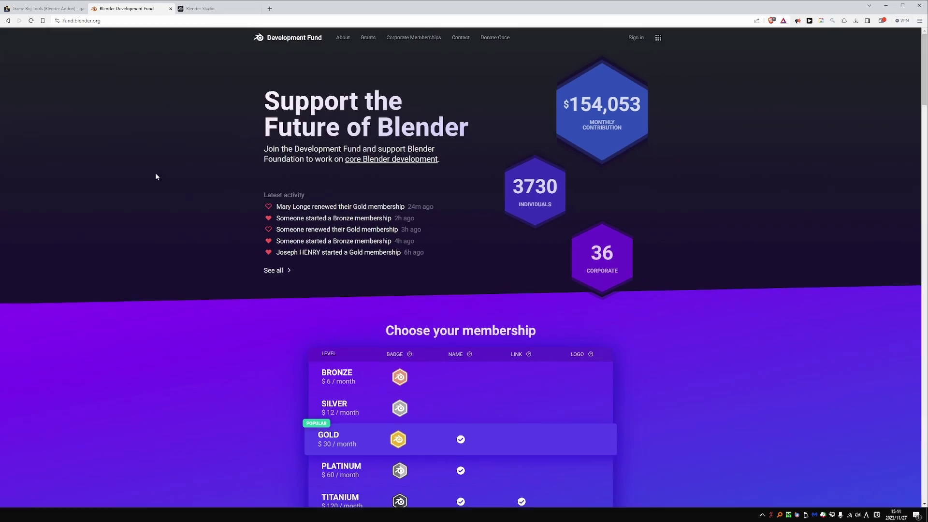
Examine the membership levels on the Blender Development Fund page.
{"action": "scroll", "coordinate": [139, 169], "scroll_direction": "down", "scroll_amount": 20}
{"action": "scroll", "coordinate": [158, 188], "scroll_direction": "down", "scroll_amount": 15}
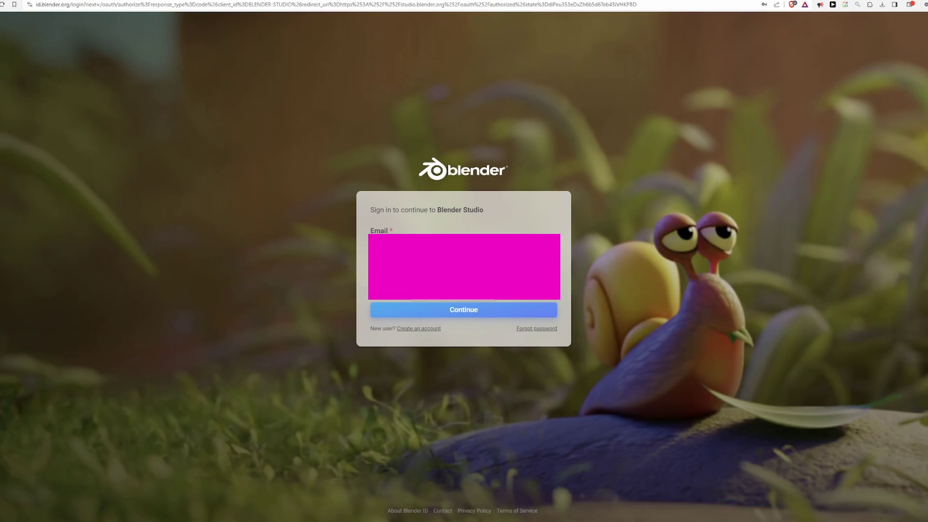
Submit the sign-in form to continue to Blender Studio.
{"action": "left_click", "coordinate": [464, 310]}
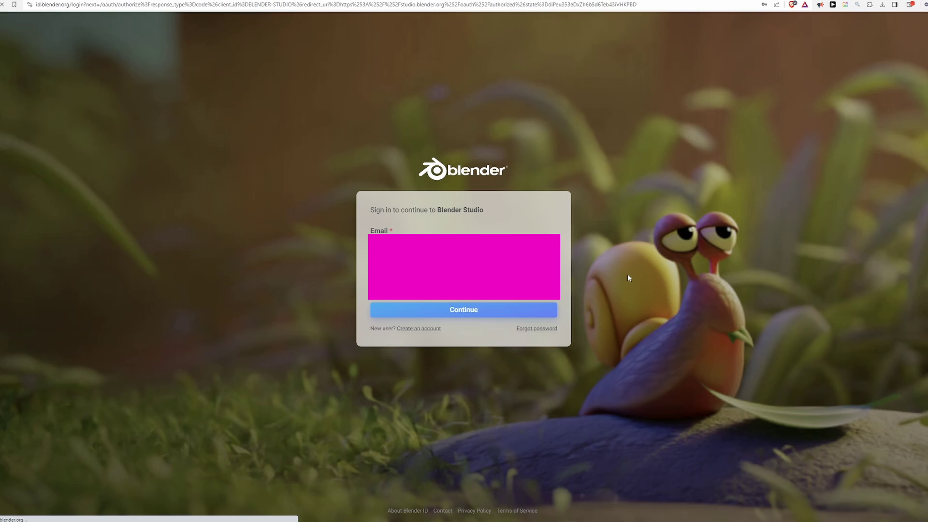